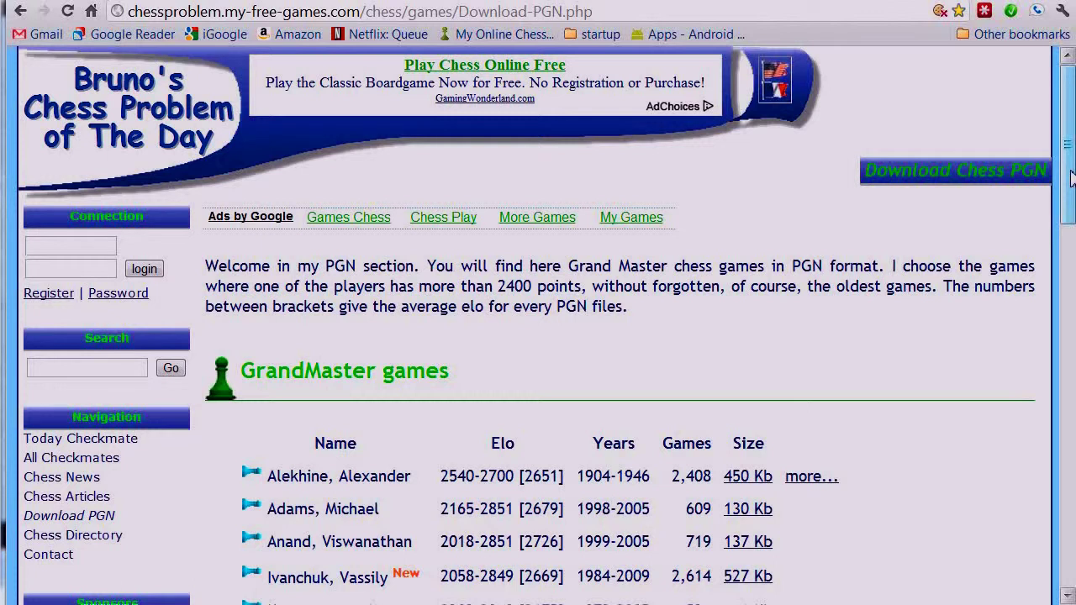
Look over the GrandMaster PGN games table, then move to the ICOfY Base page.
scroll(1072, 181, down, 3)
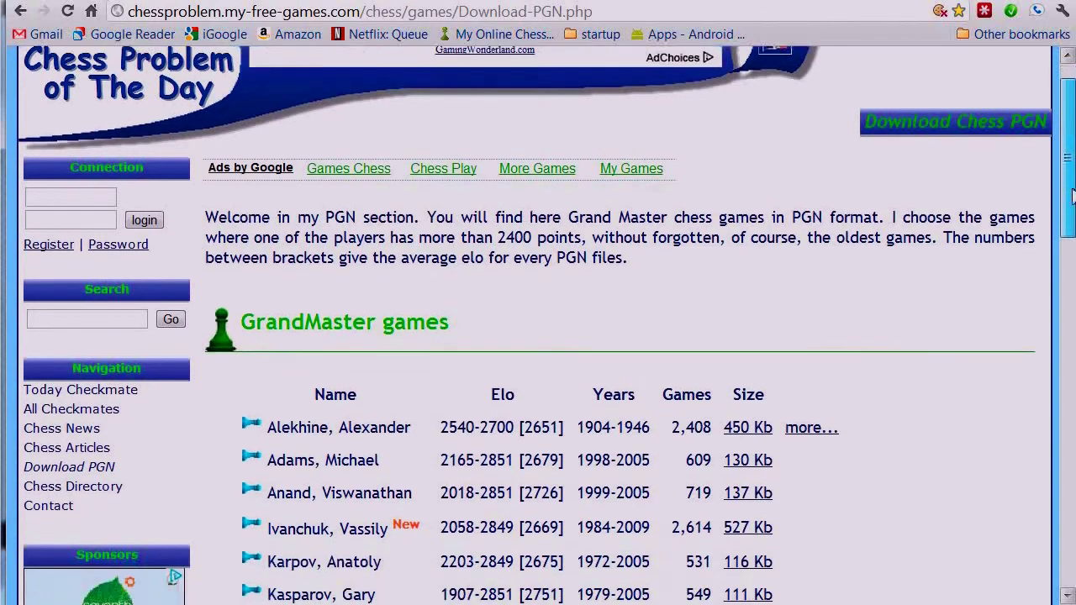
scroll(549, 325, down, 1)
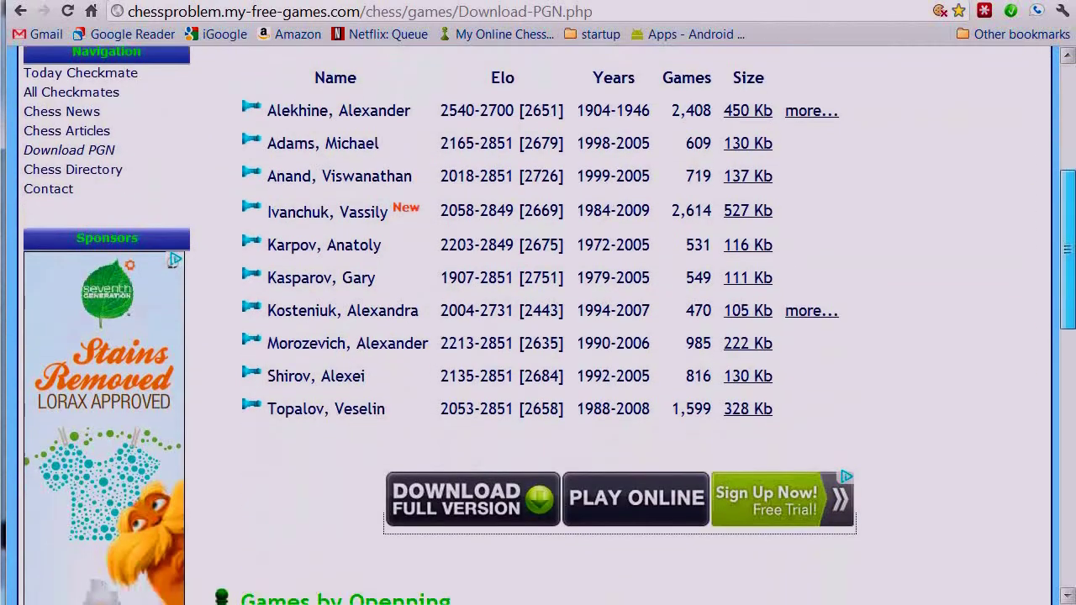
scroll(549, 324, up, 1)
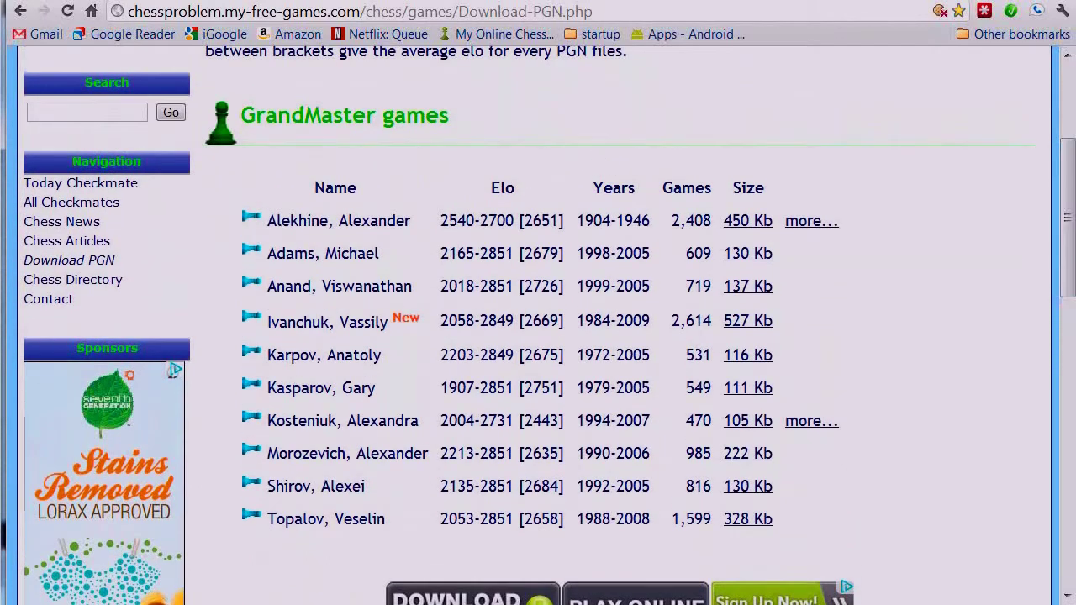
click(242, 1)
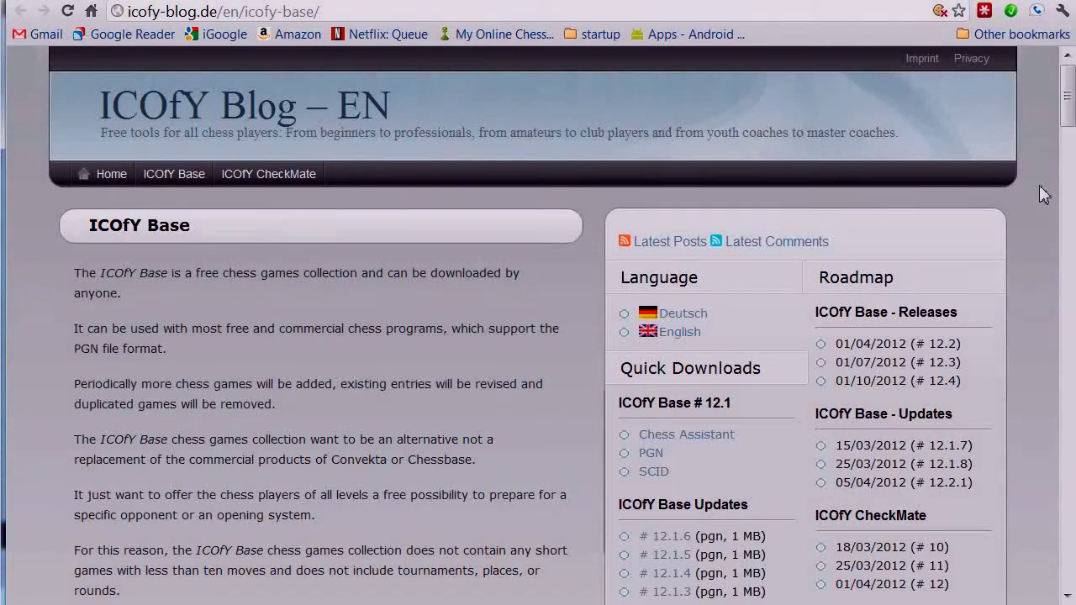
Review the ICOfY Base Releases and Updates tables, then go to PGN Mentor's Download PGN Files page.
drag(1070, 126, 1071, 161)
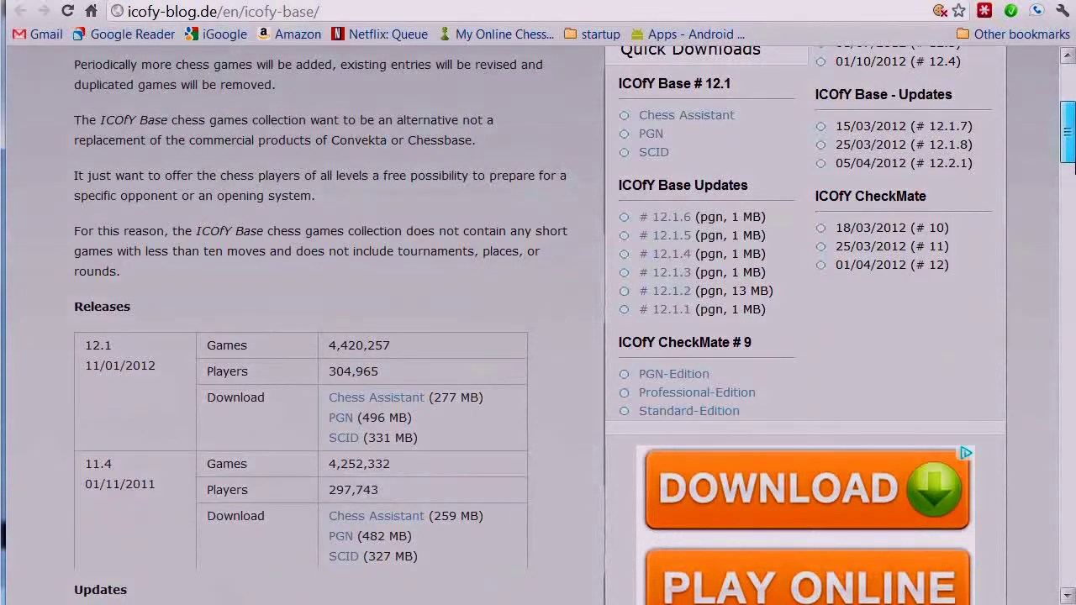
scroll(664, 222, down, 3)
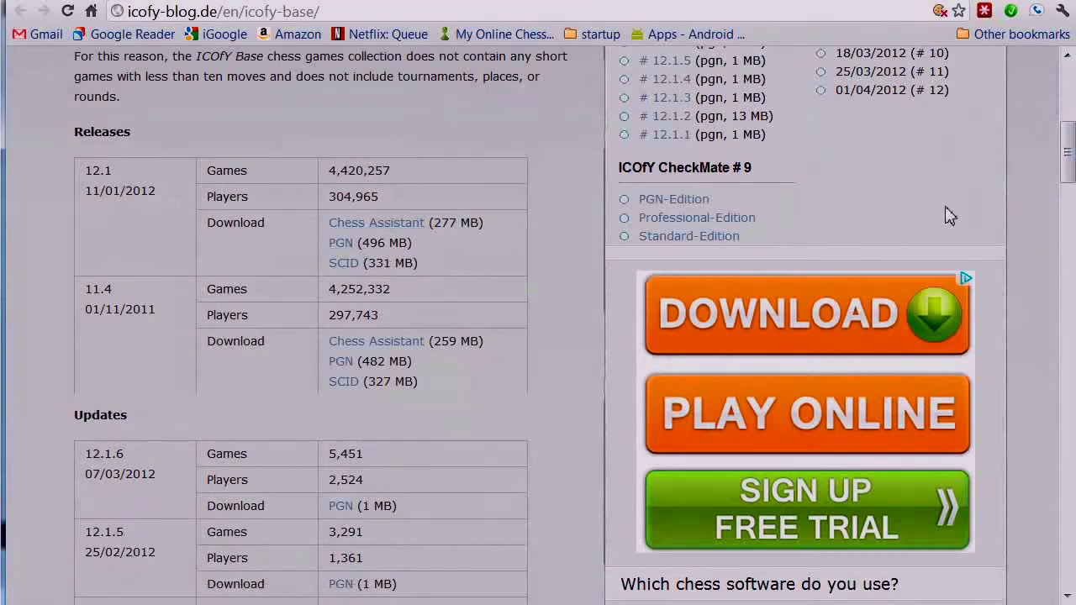
click(430, 3)
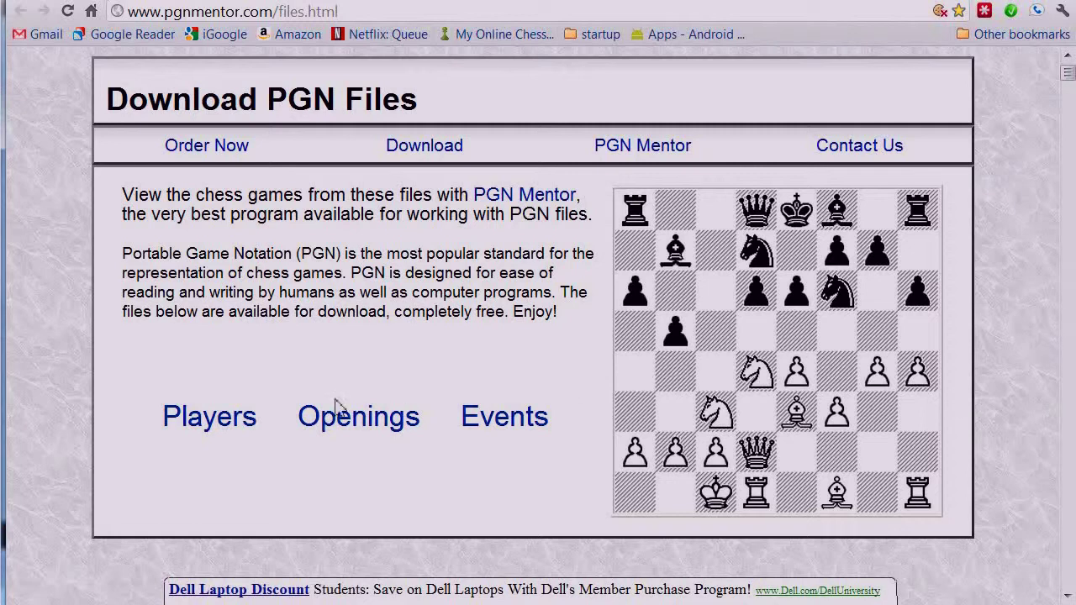
Browse PGN Mentor's opening files like Classical Queen Pawn, then go to Chess.com's short games downloads.
drag(1066, 77, 1072, 192)
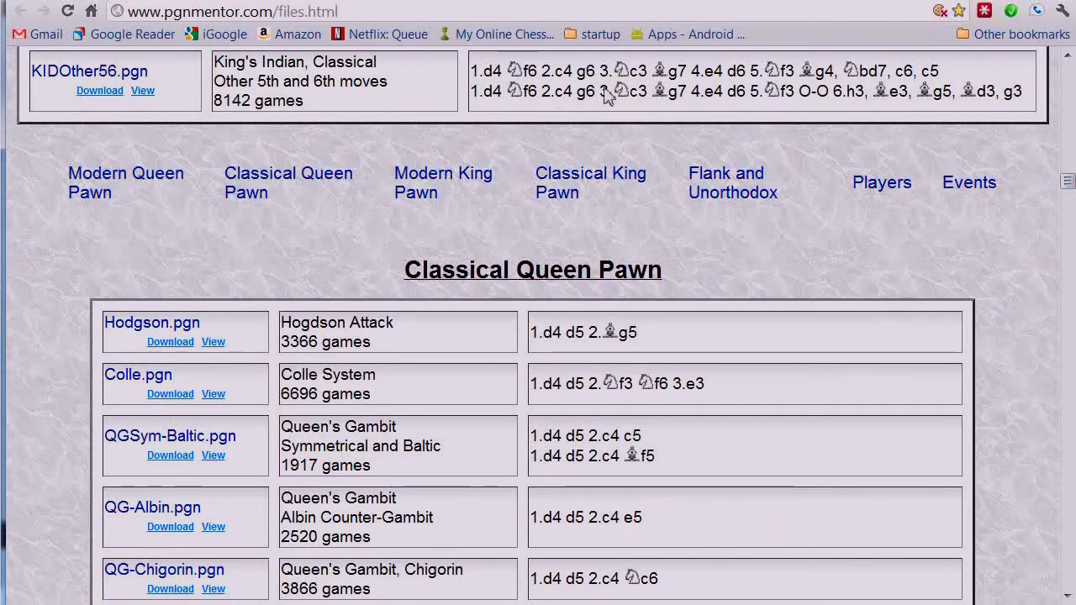
click(575, 2)
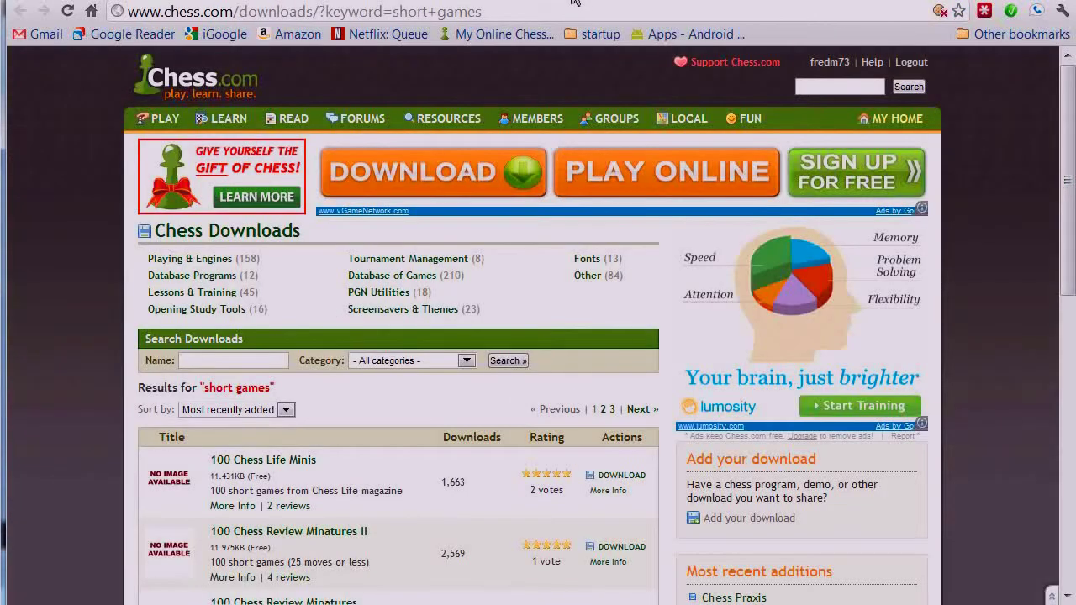
Scroll through the short games results such as 700 Opening Traps and 100 Miniatures - BCM.
drag(1068, 134, 1075, 187)
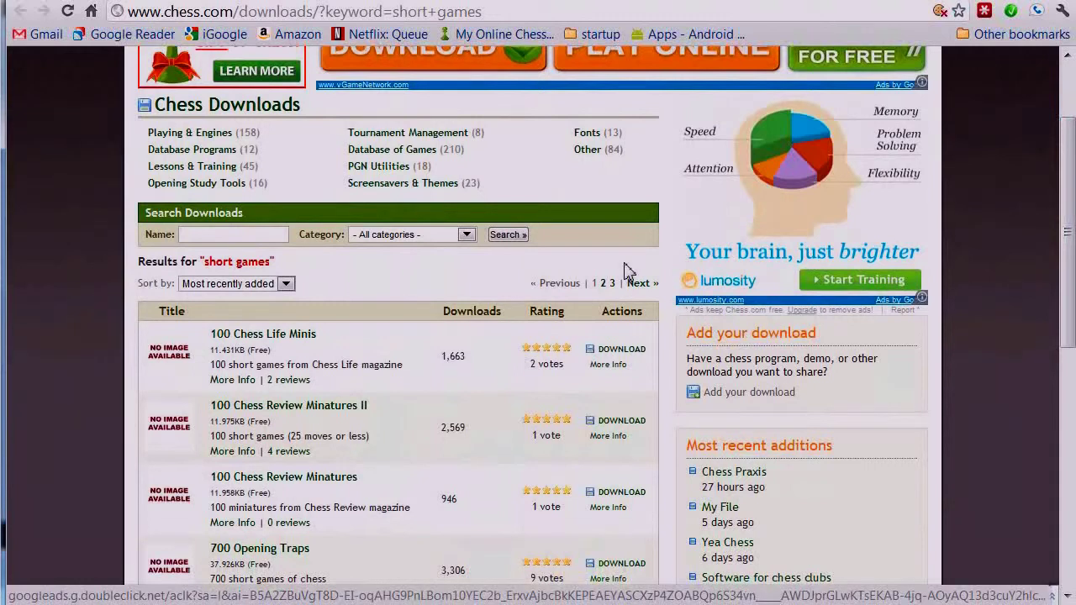
drag(1068, 309, 1070, 485)
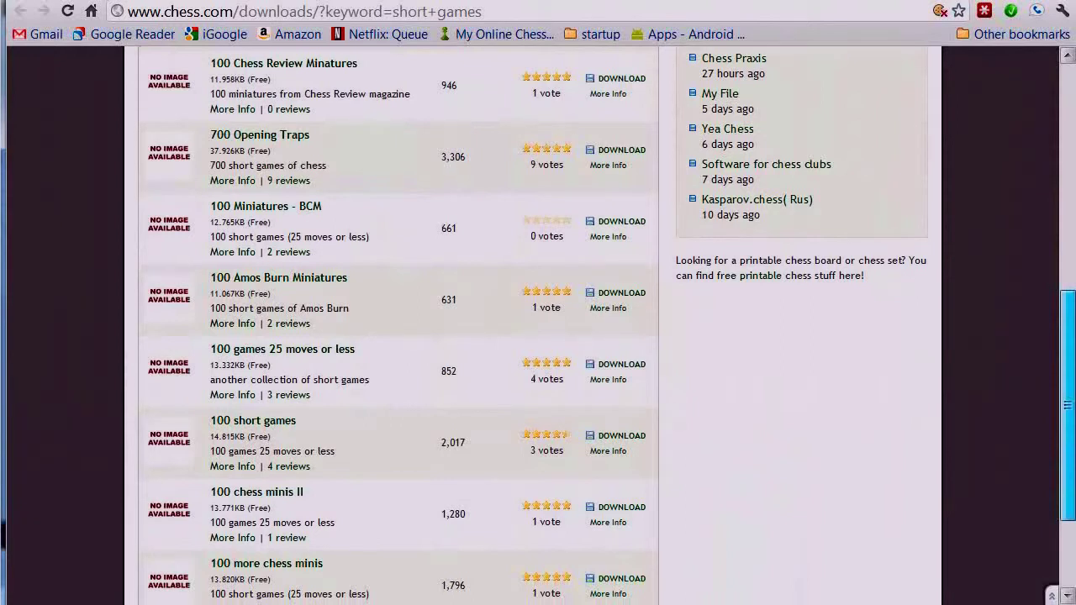
scroll(538, 336, up, 4)
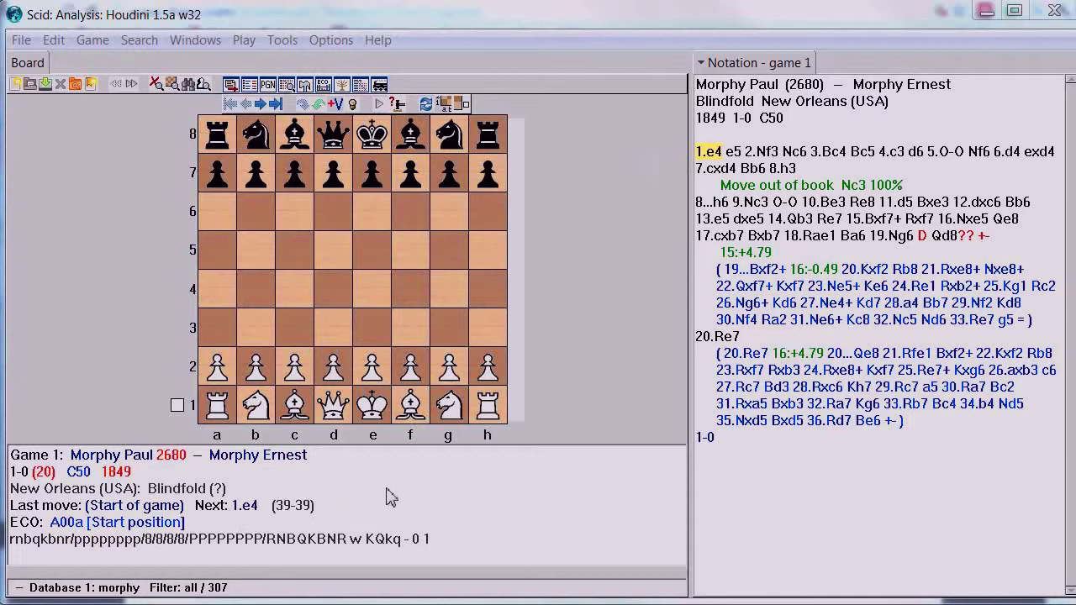
Close the Notation panel from its tab's context menu.
right_click(755, 66)
click(788, 187)
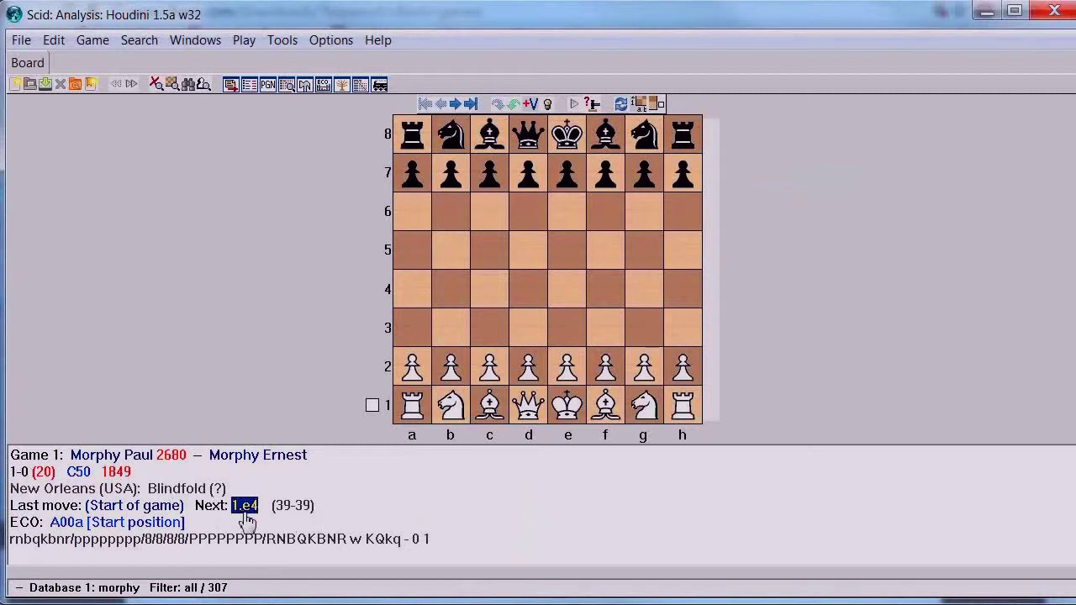
Choose Hide Next Move in the game info panel so the next move and result show as hidden.
right_click(543, 513)
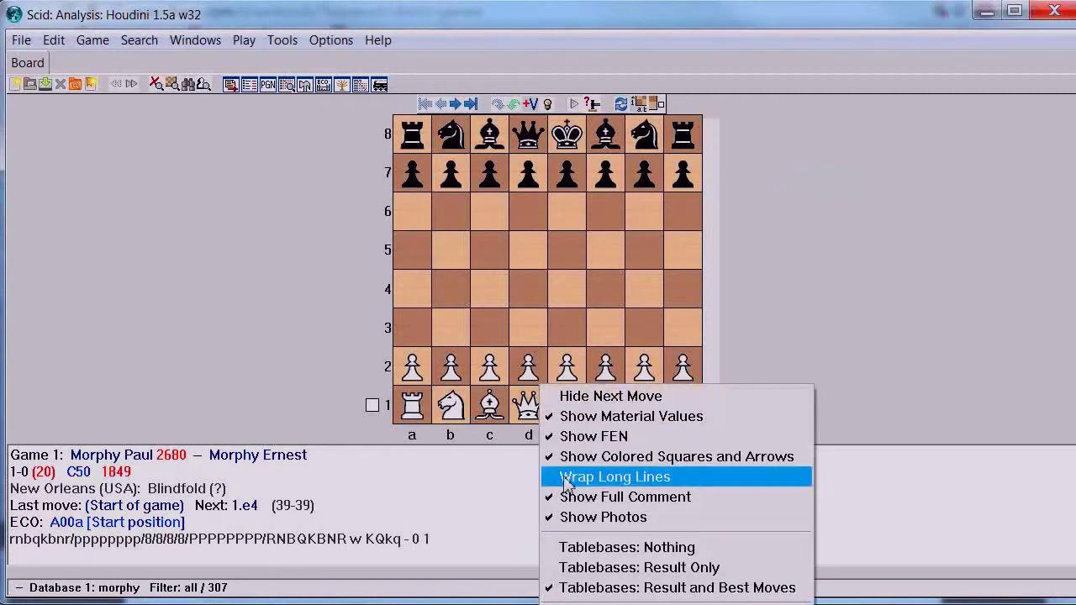
click(595, 402)
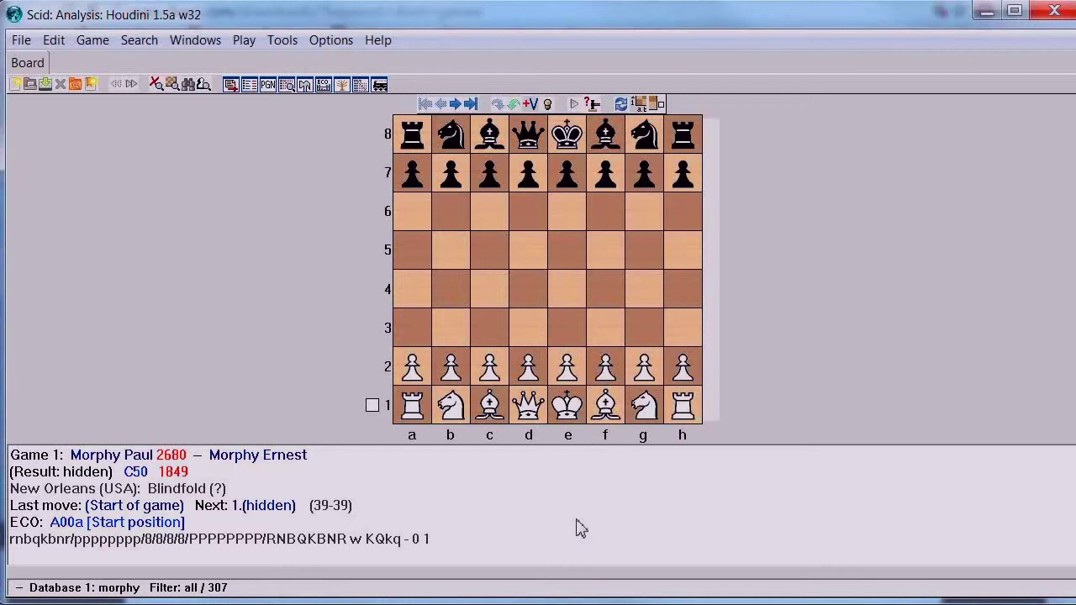
Flip the board to Black's view and back again with Ctrl+F.
key(ctrl+f)
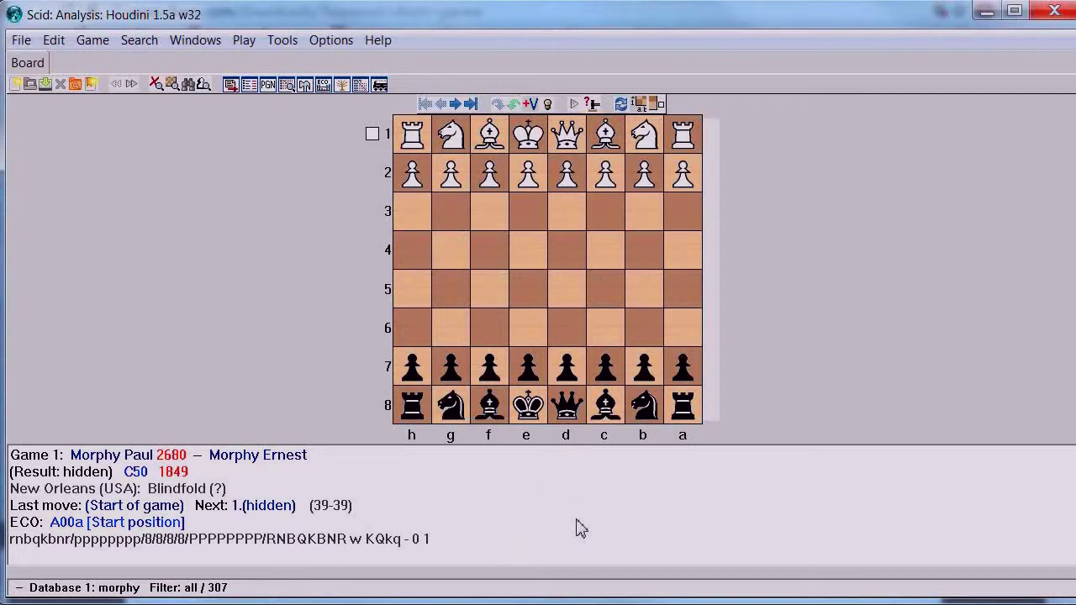
key(ctrl+f)
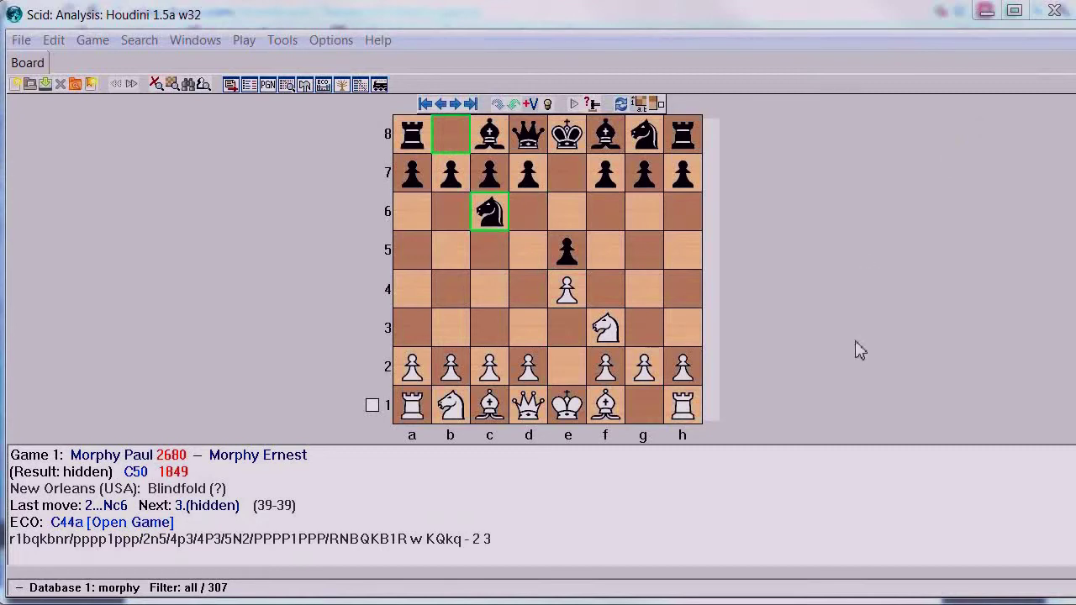
Play 3.Nxe5 with the f3 knight, replacing the game's existing third move.
click(607, 330)
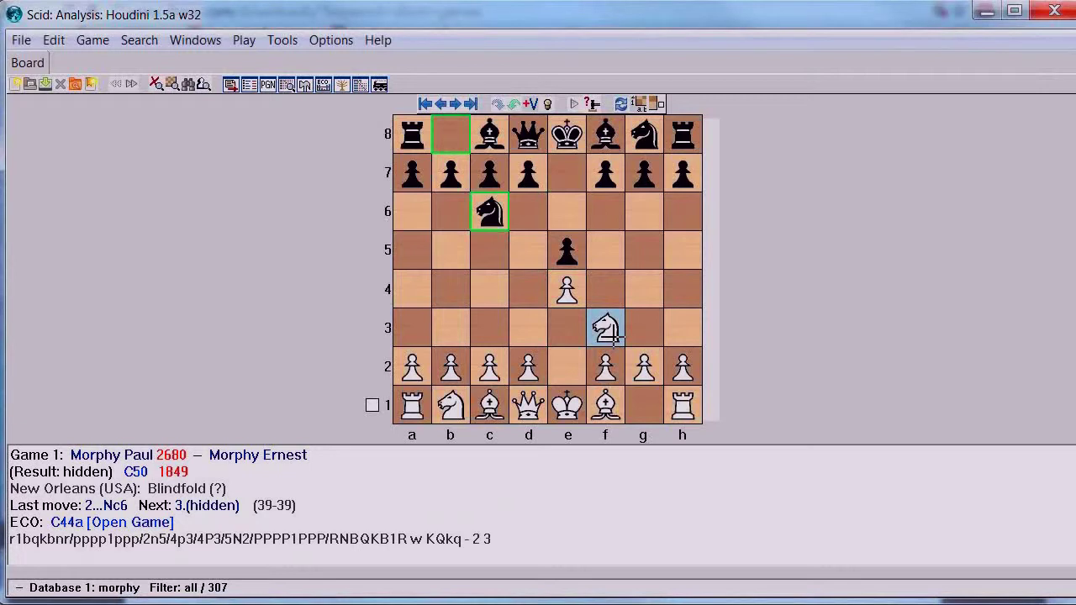
click(567, 250)
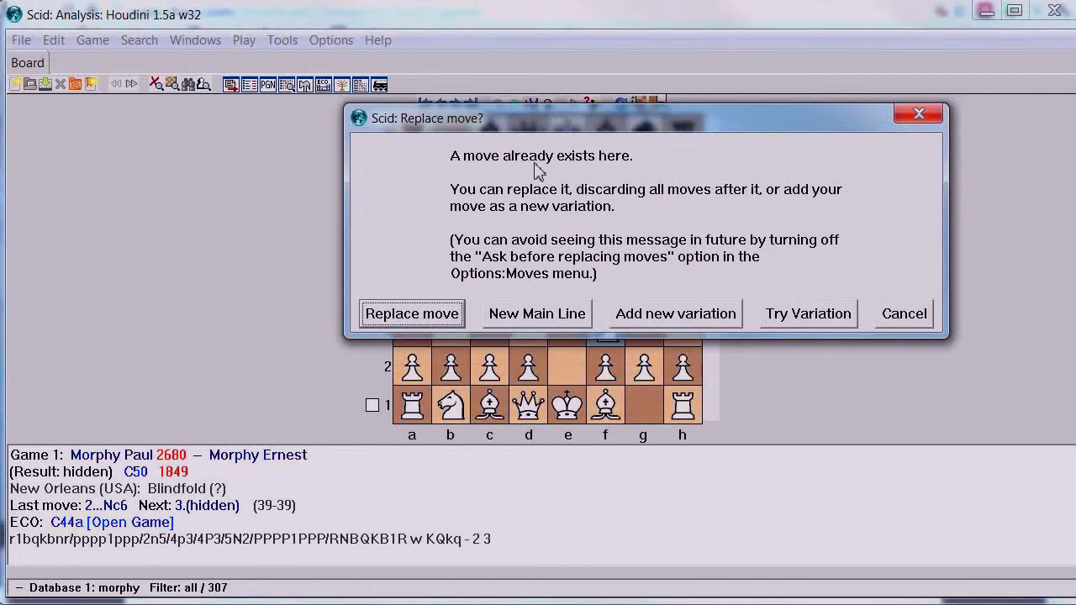
Keep 3.Nxe5 as a trial variation without altering the stored game.
click(807, 322)
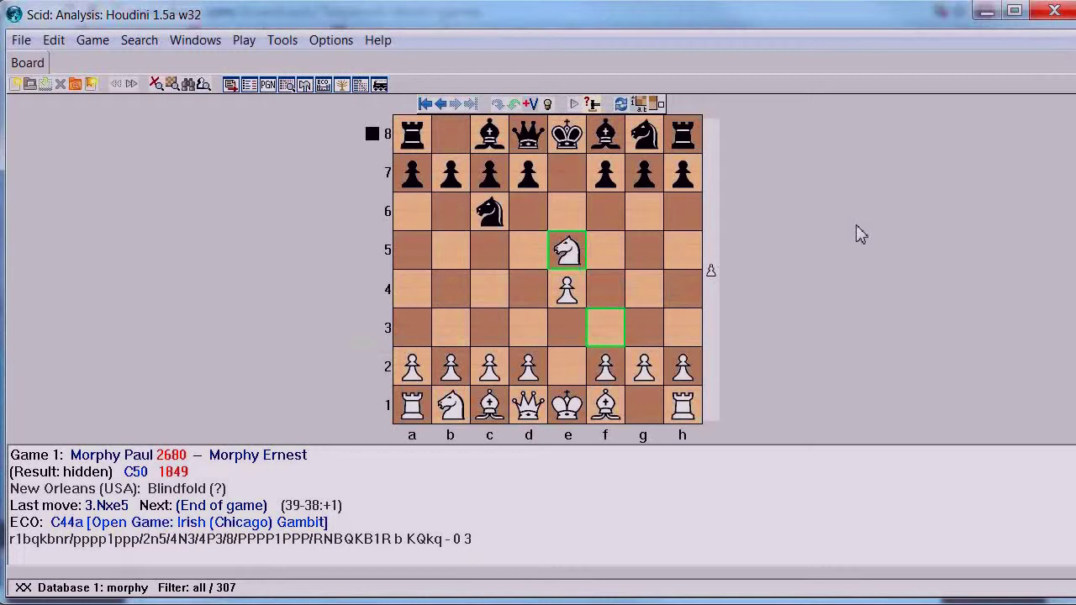
click(283, 42)
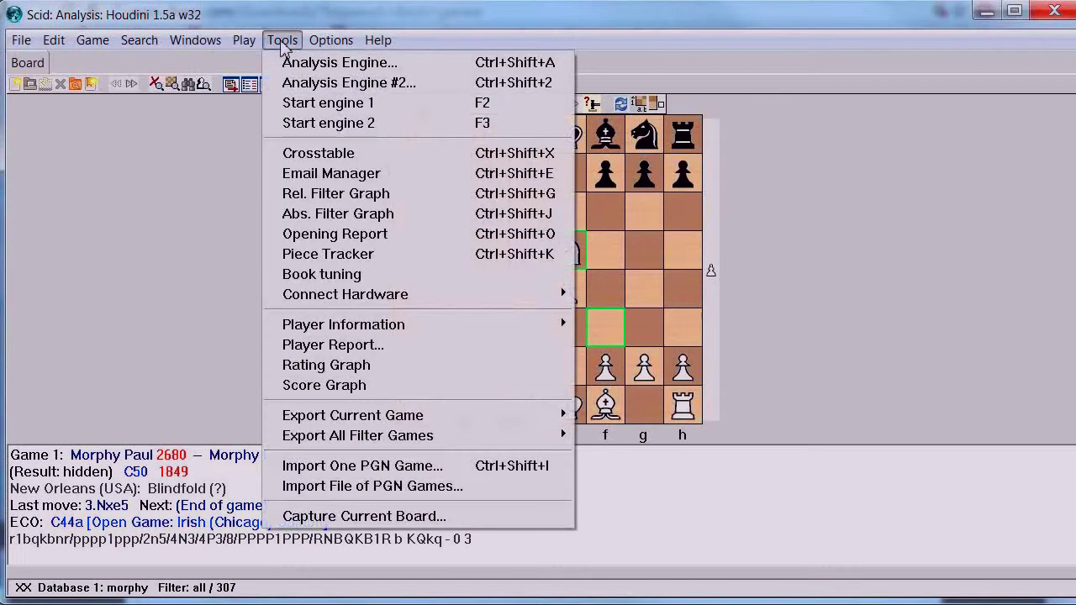
Start Houdini as analysis engine 1 and bring up the Analysis: houdini tab's placement options.
click(328, 104)
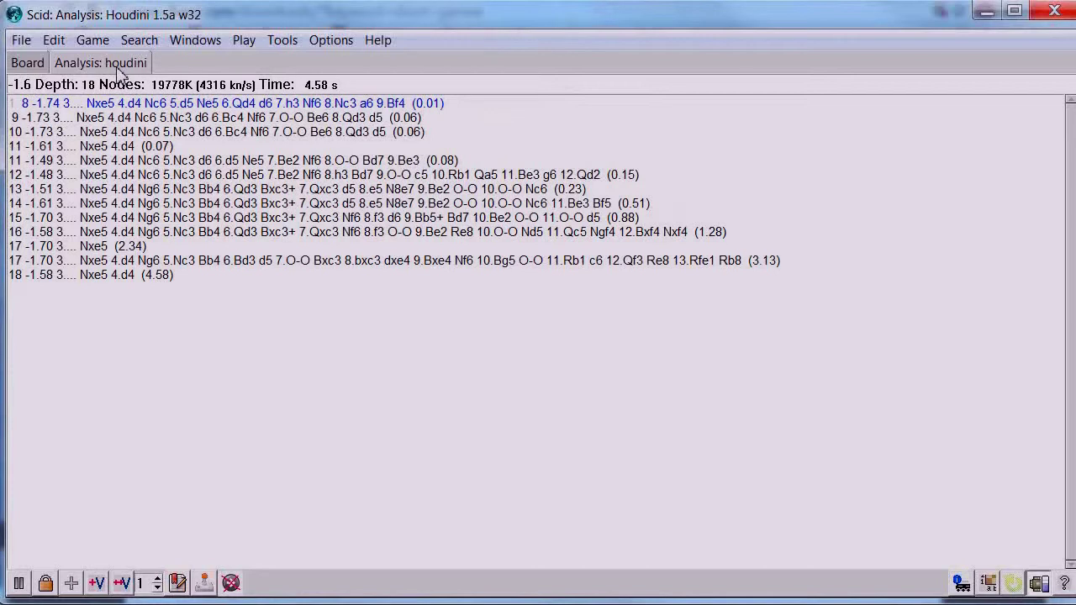
right_click(119, 72)
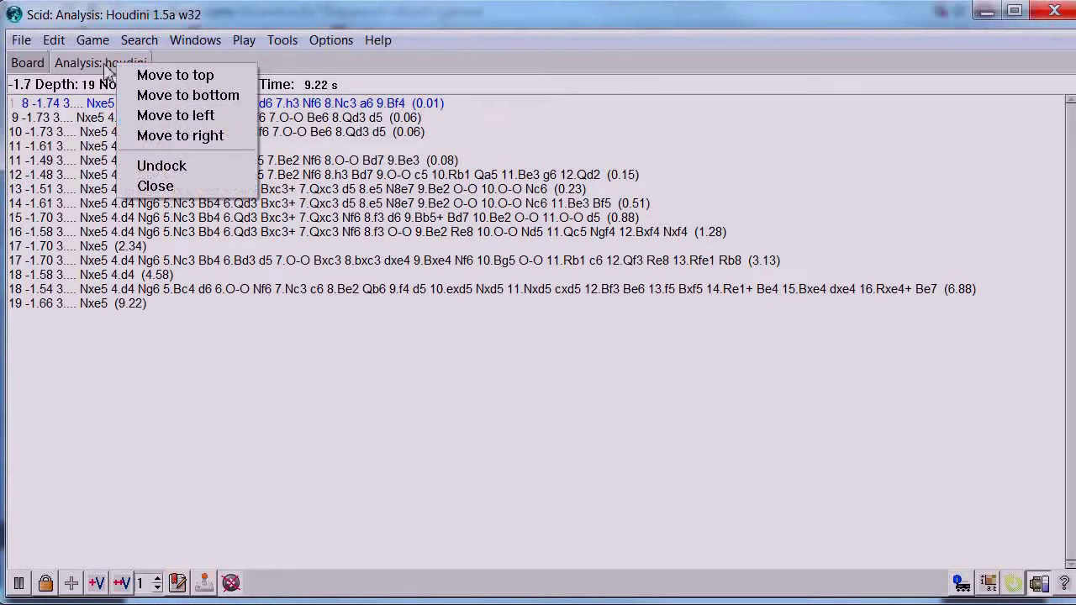
Move the Houdini analysis tab to the right of the board using its Move to right option.
click(159, 139)
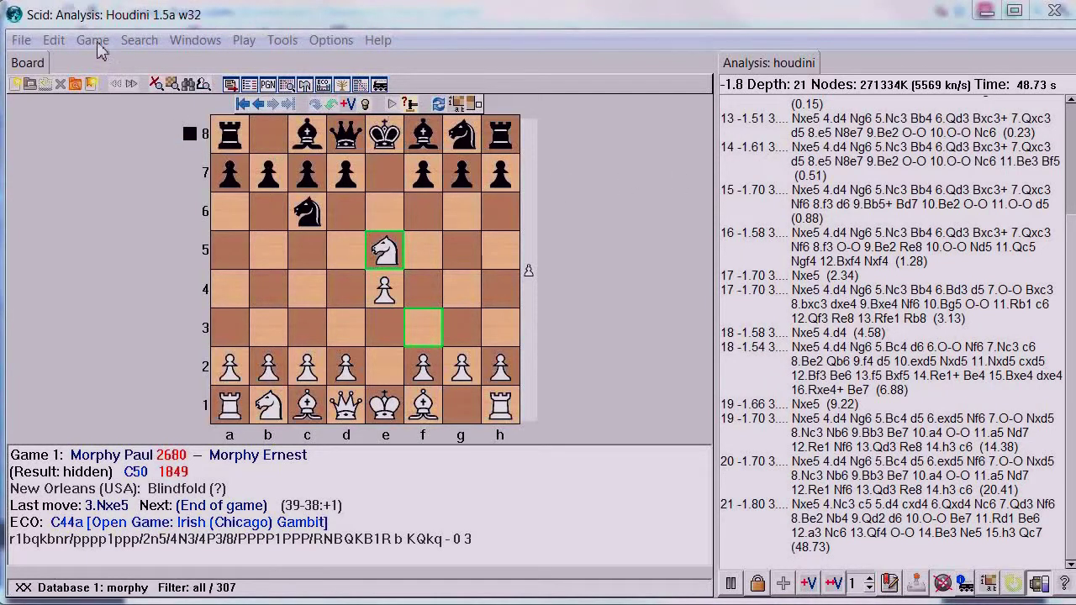
Exit trial mode via Edit > Try Variation and play 3.Bc4, reaching the Italian Game.
click(53, 40)
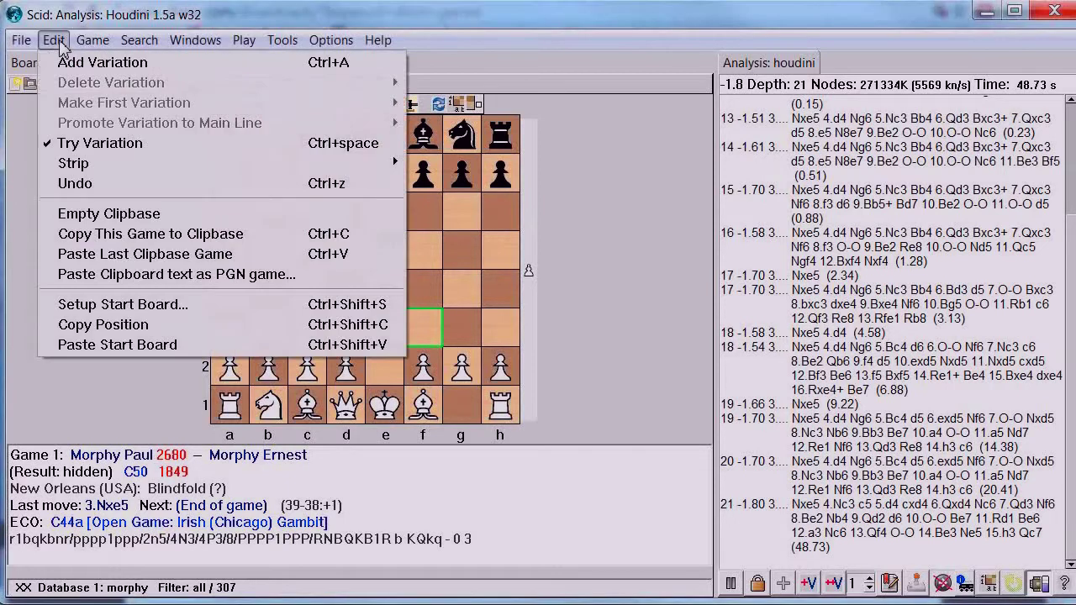
click(87, 144)
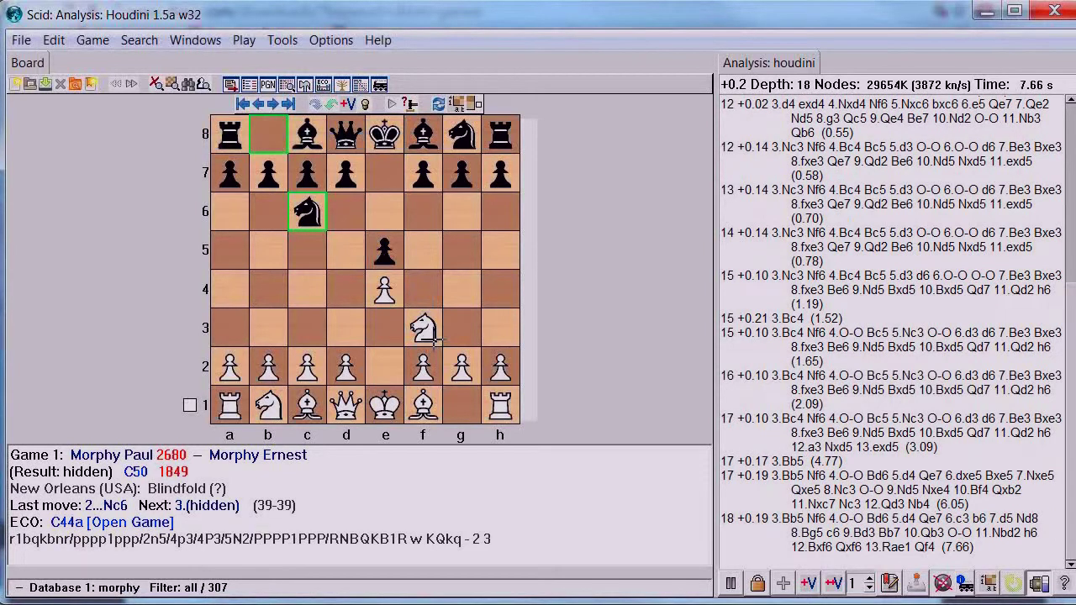
key(Right)
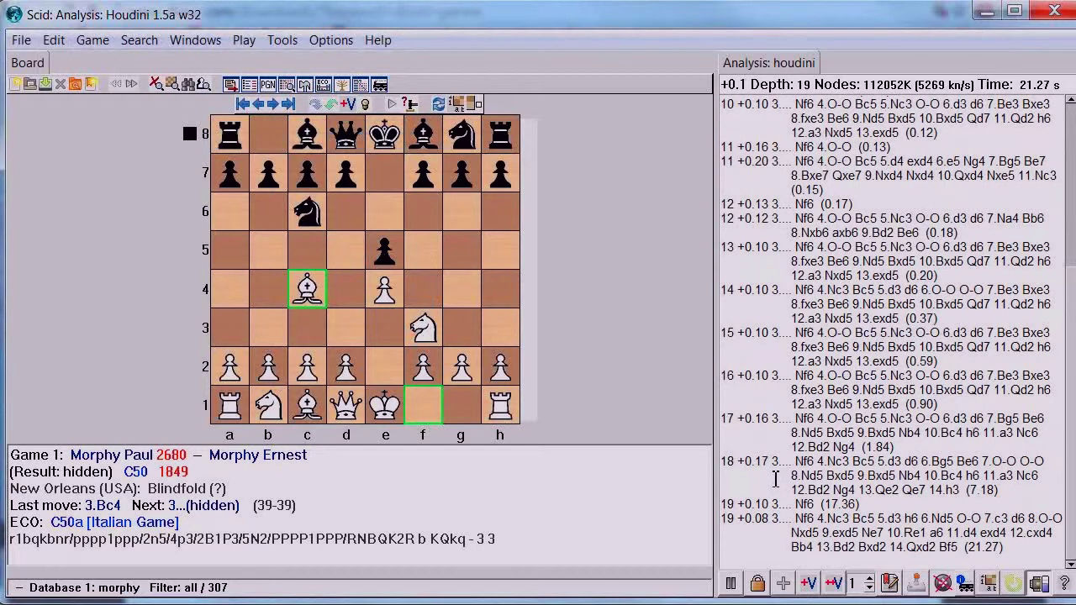
Pause Houdini, play 3...Bc5 and 4.c3, then jump to the final position at 20.Re7.
click(731, 585)
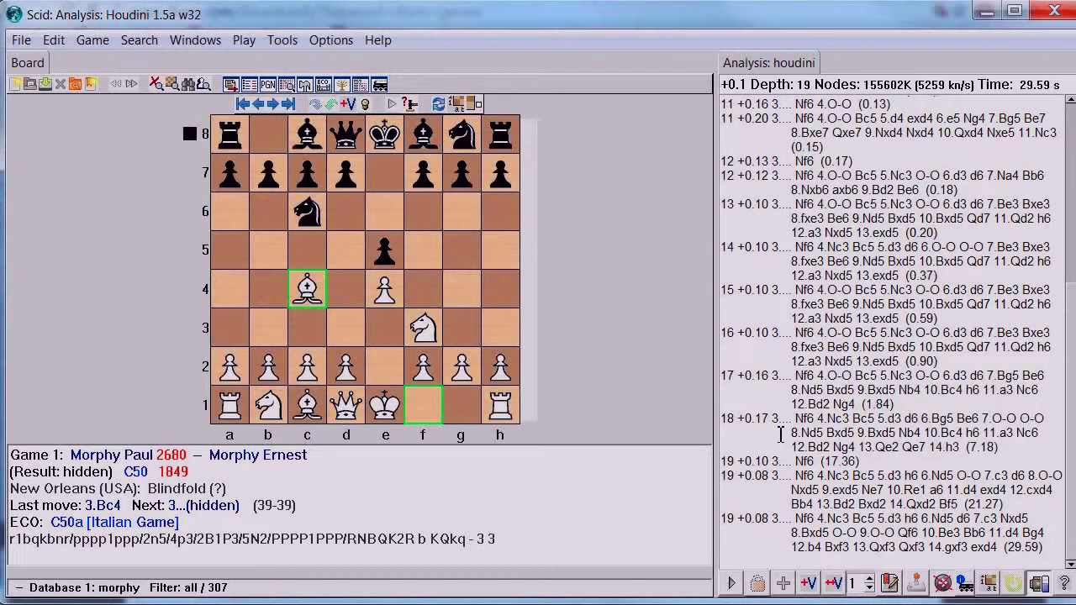
key(Right)
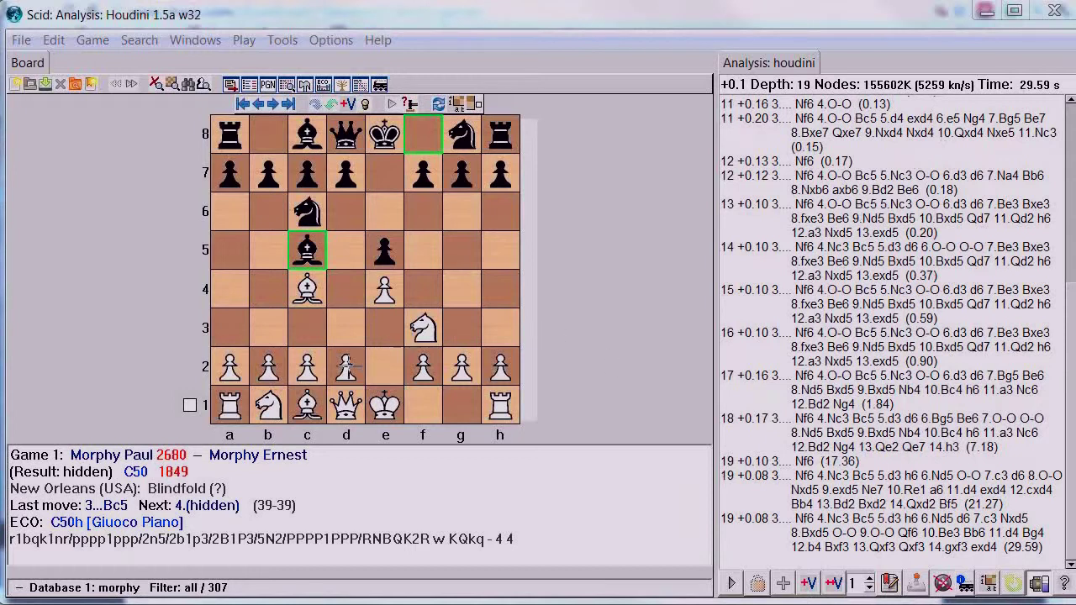
drag(306, 368, 308, 328)
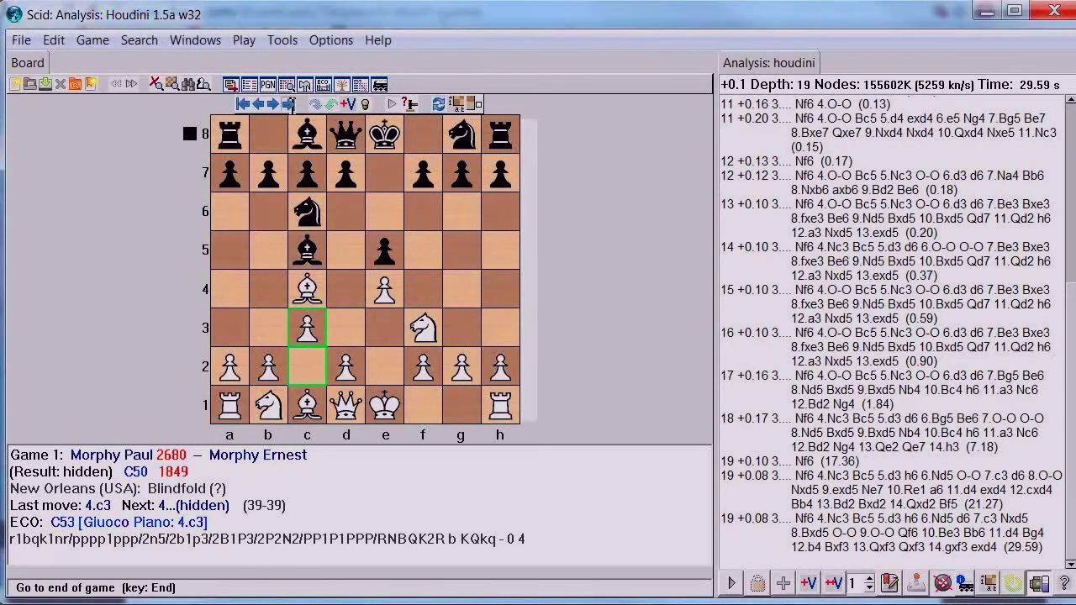
click(289, 104)
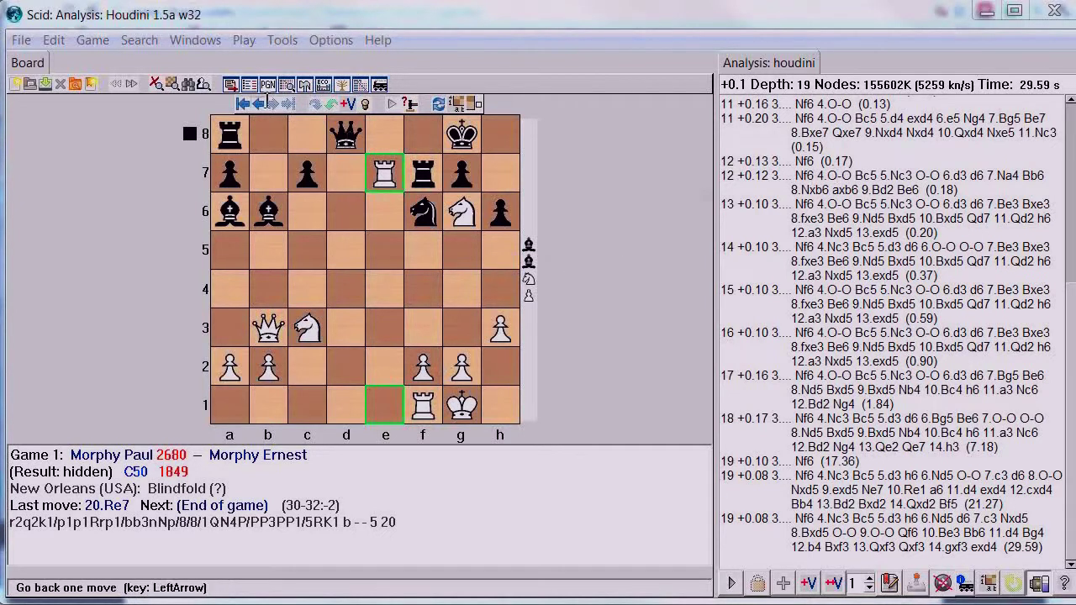
Start a Tactical game at fixed level 2200 from the current position.
click(243, 41)
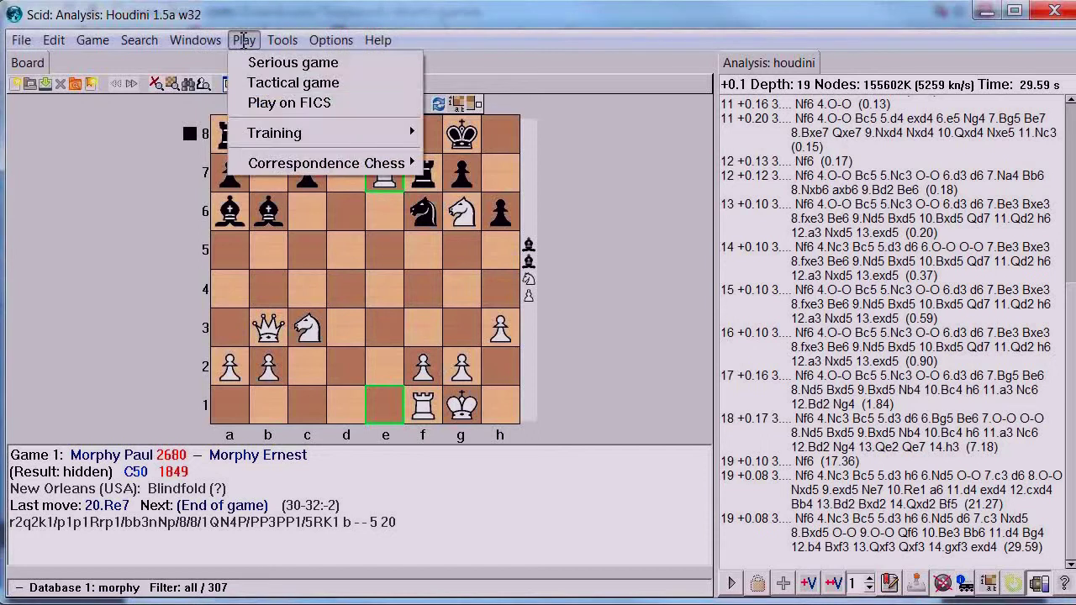
click(262, 82)
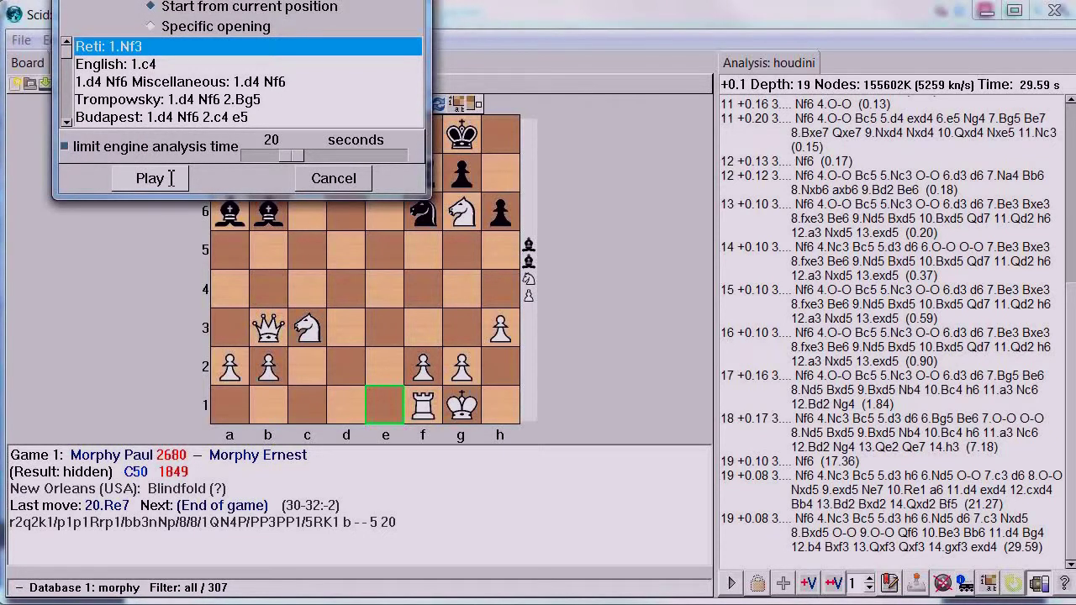
drag(231, 1, 485, 94)
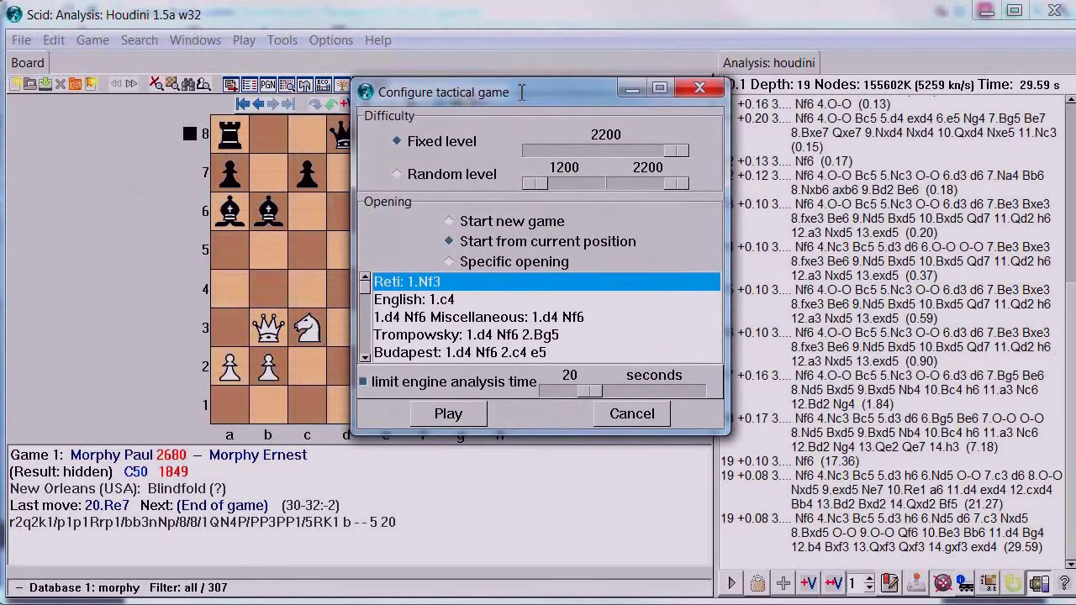
drag(522, 93, 564, 100)
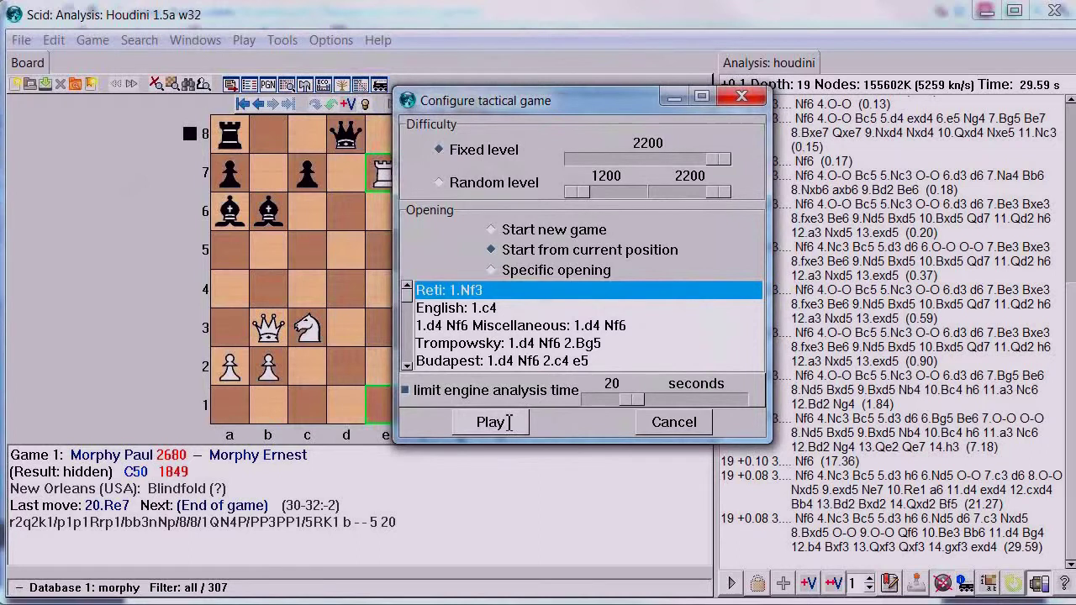
click(507, 422)
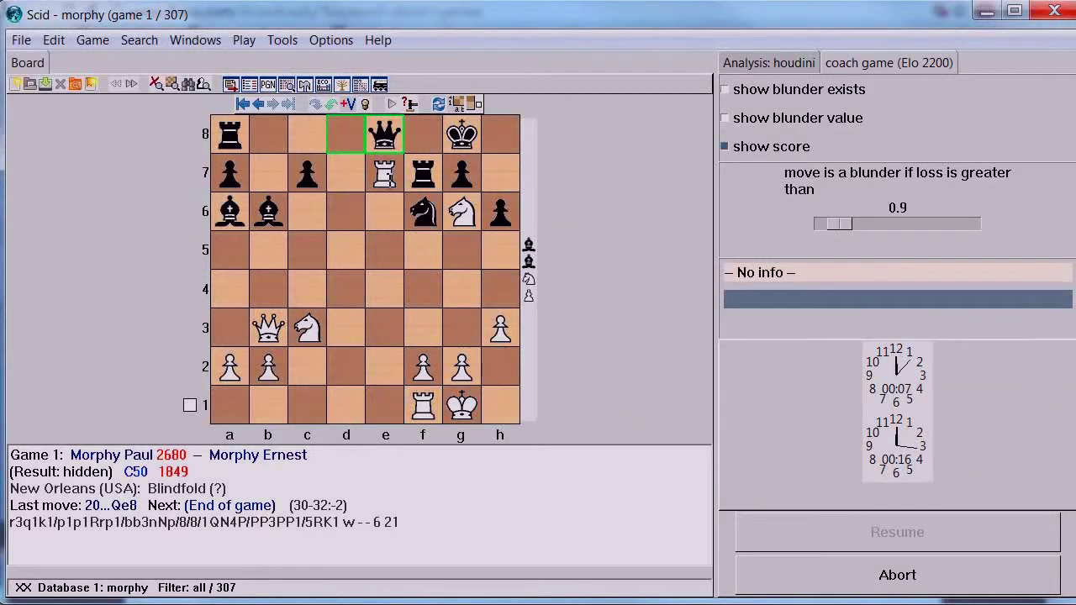
Capture the black queen by moving the rook from e7 to e8.
drag(389, 180, 385, 139)
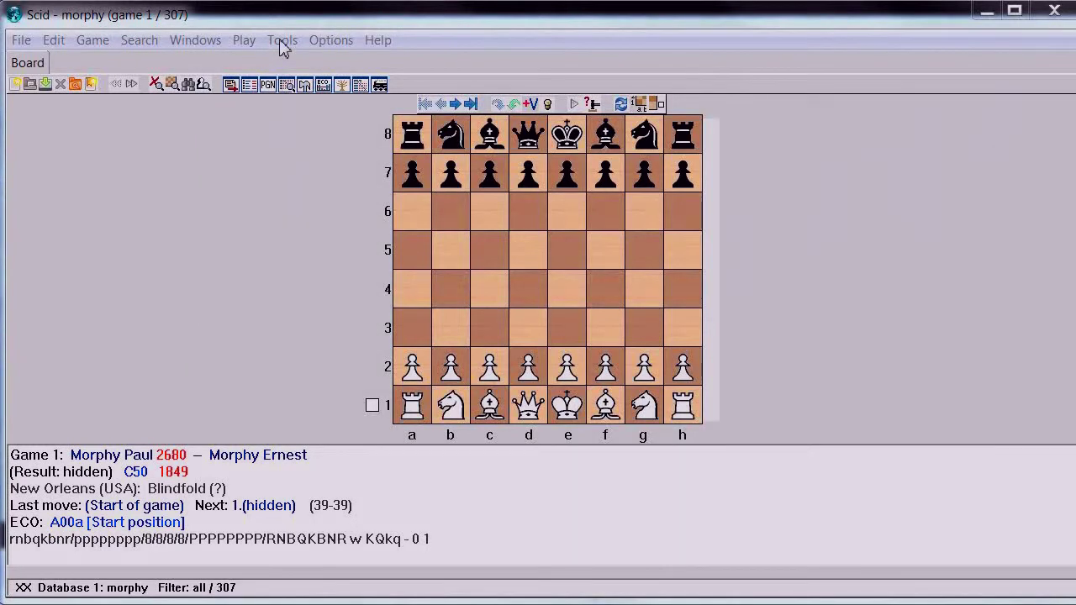
Launch Play > Training > Review game for Morphy Paul vs Morphy Ernest.
click(247, 46)
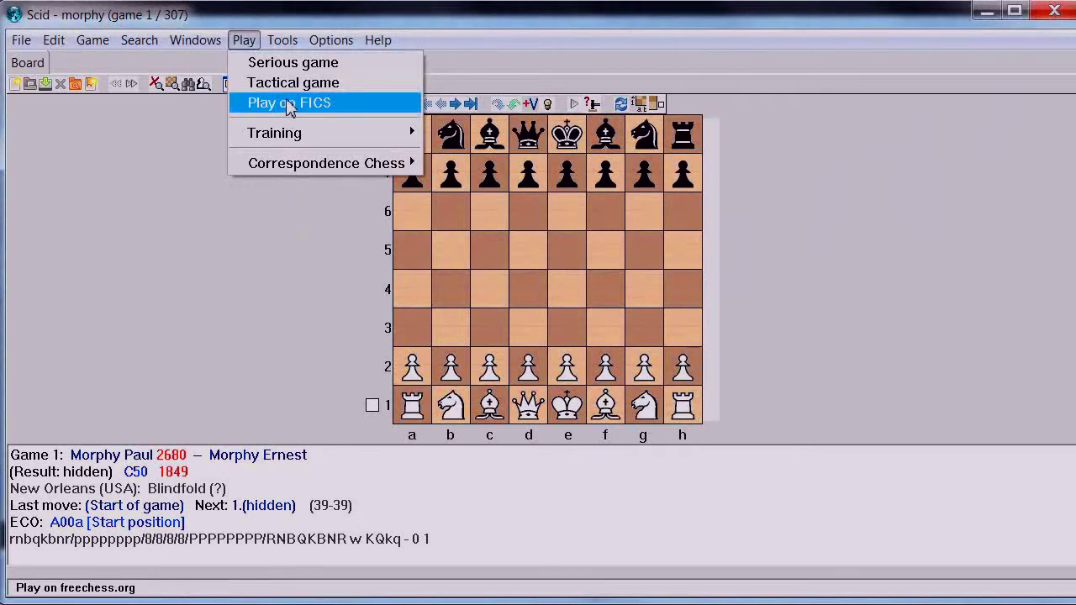
mouse_move(304, 145)
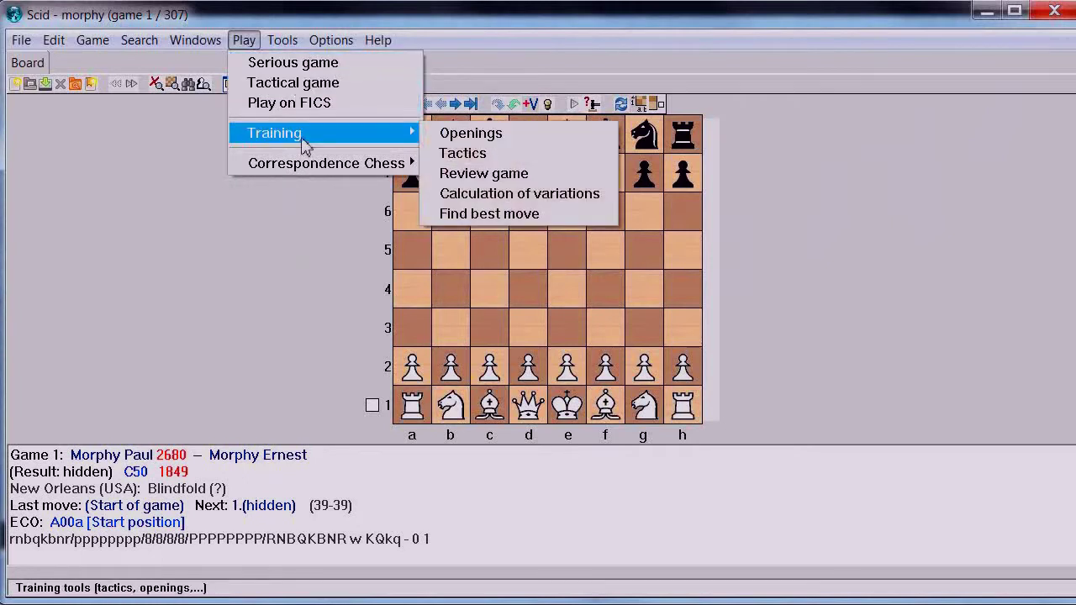
click(452, 182)
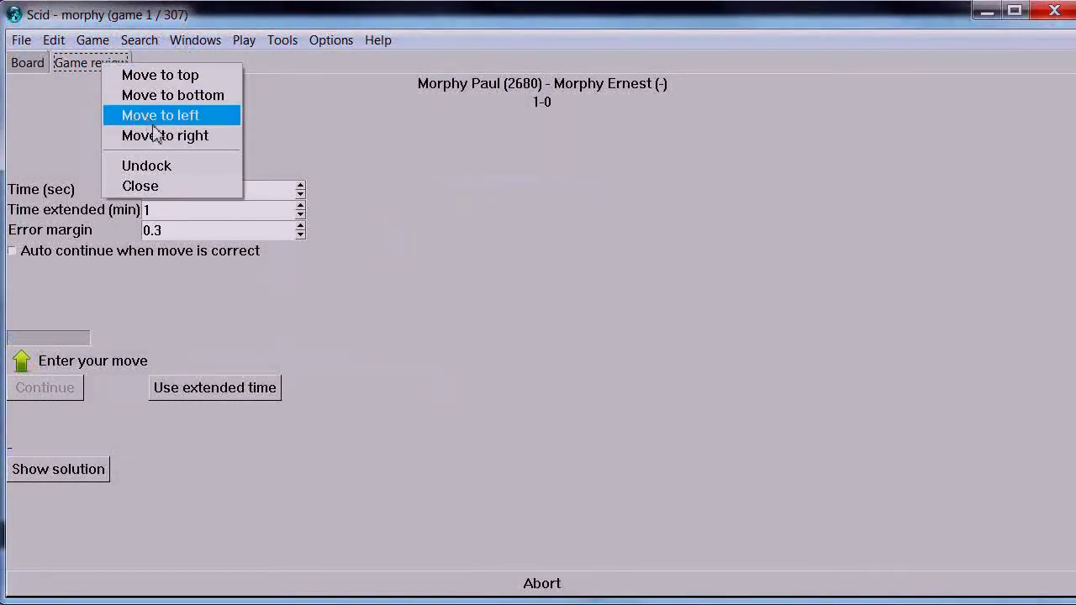
Dock the Game review panel on the right and play 1.e4.
click(160, 137)
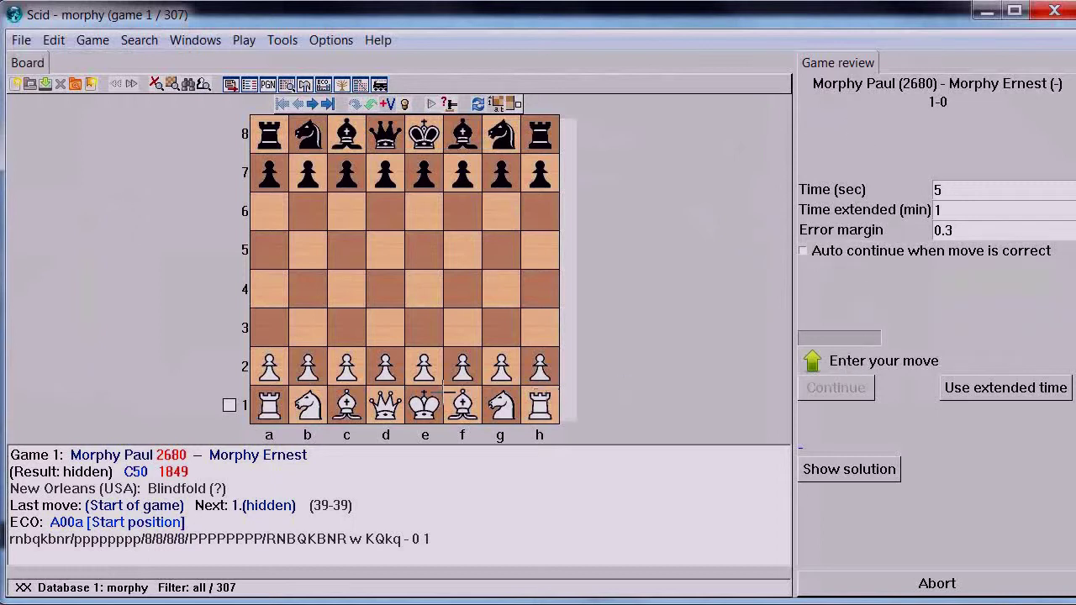
drag(425, 377, 424, 288)
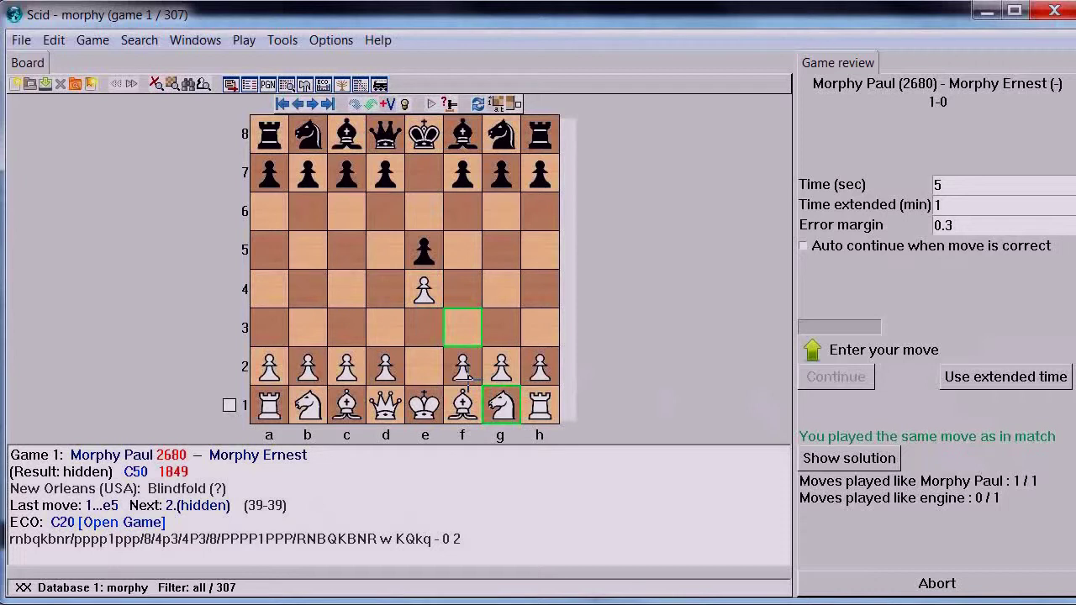
Try 2.f4, rated -0.38 by the review, then play 2.Nf3 matching Morphy's move.
drag(469, 380, 471, 288)
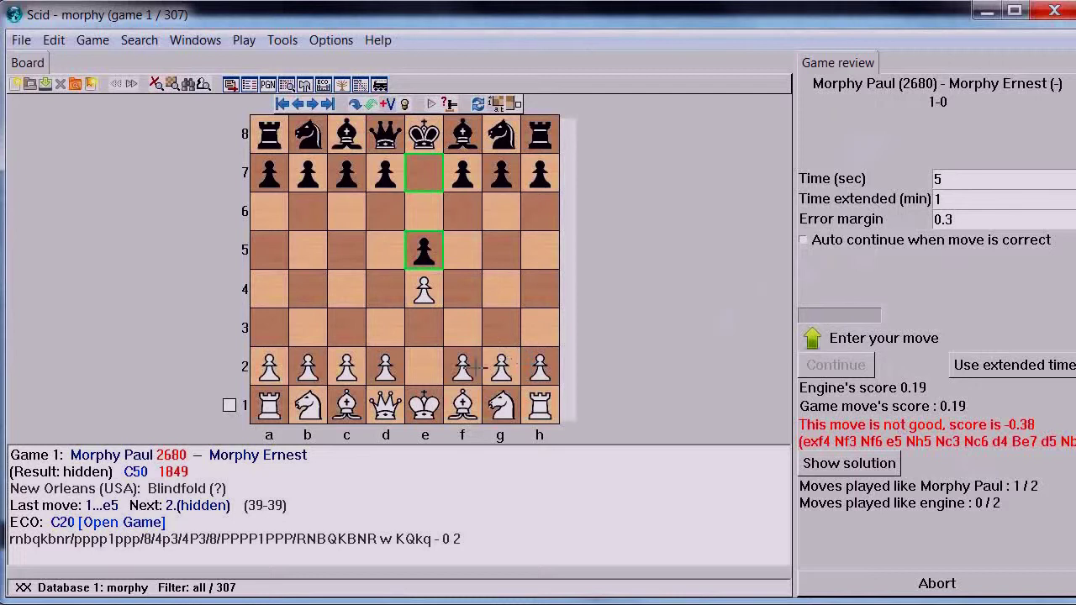
drag(503, 406, 458, 326)
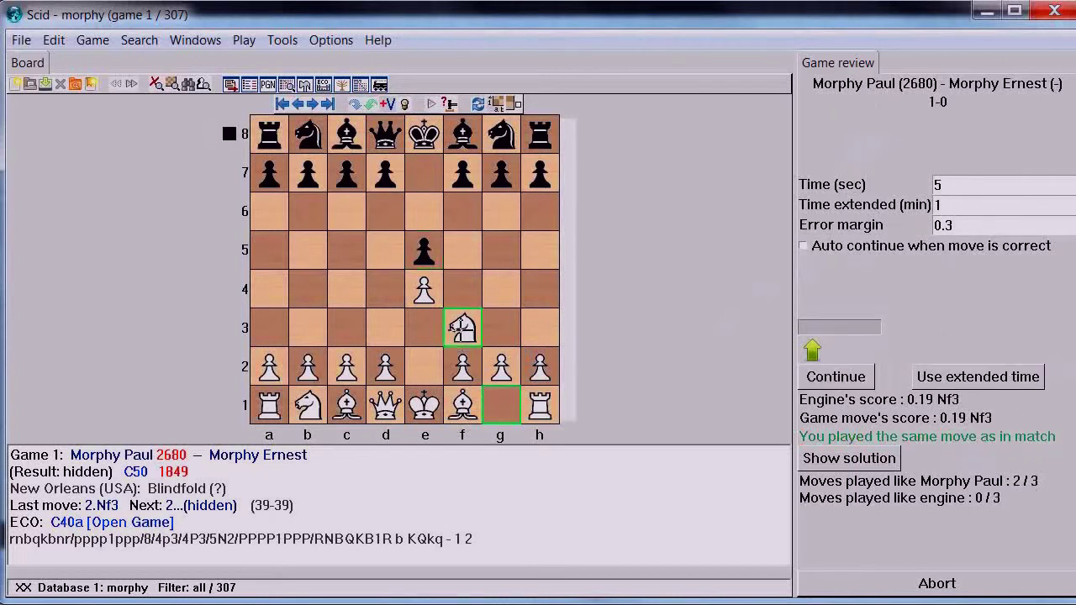